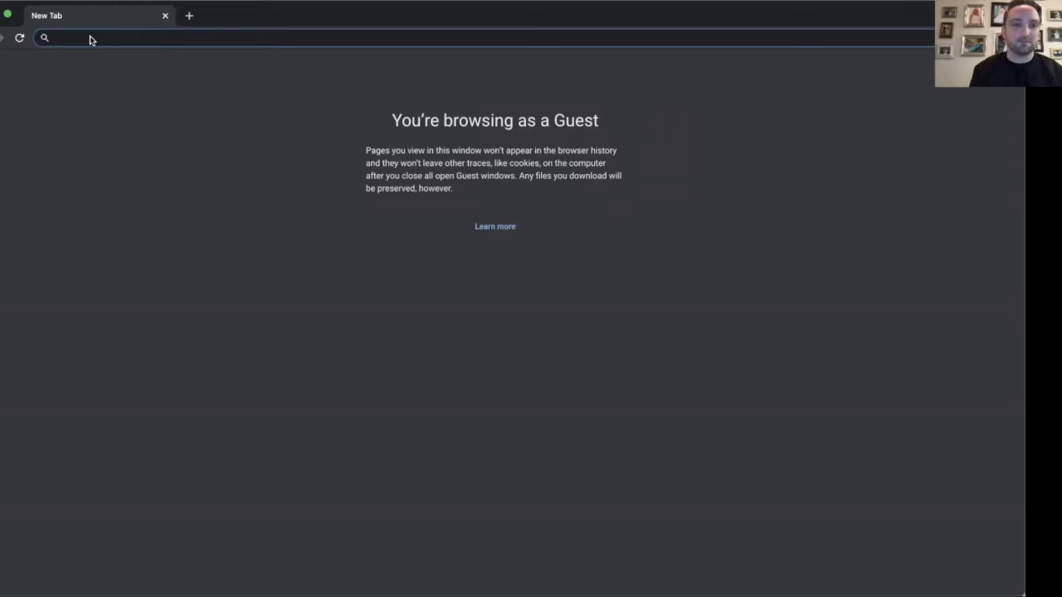
- Paste rockofroseville.online.church into Chrome's address bar and load the church's online page
right_click(133, 36)
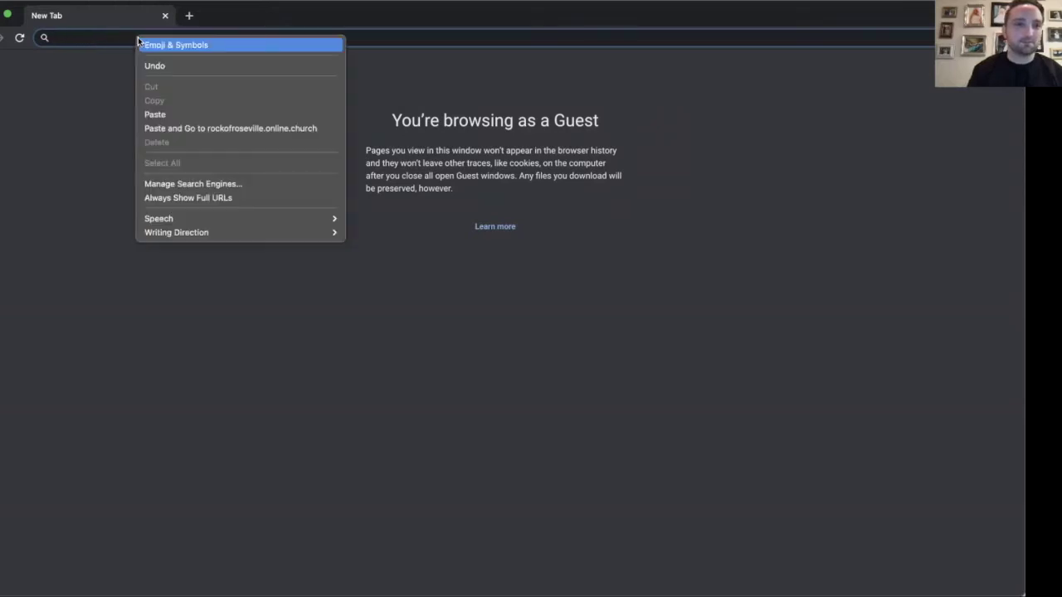
click(176, 116)
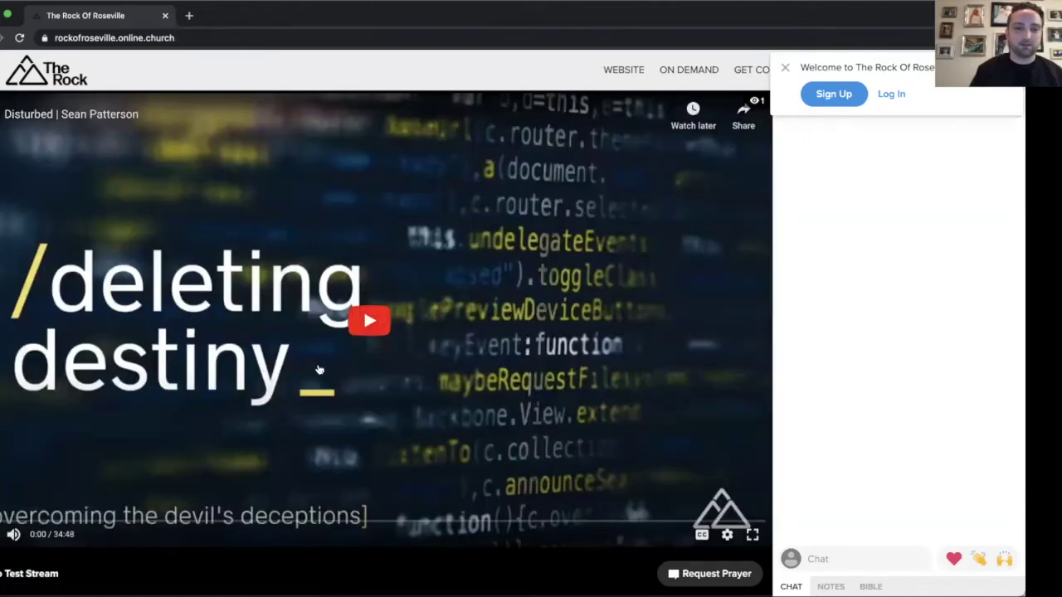
- Start the Test Stream sermon playing and lower its volume until the audio is muted
click(361, 336)
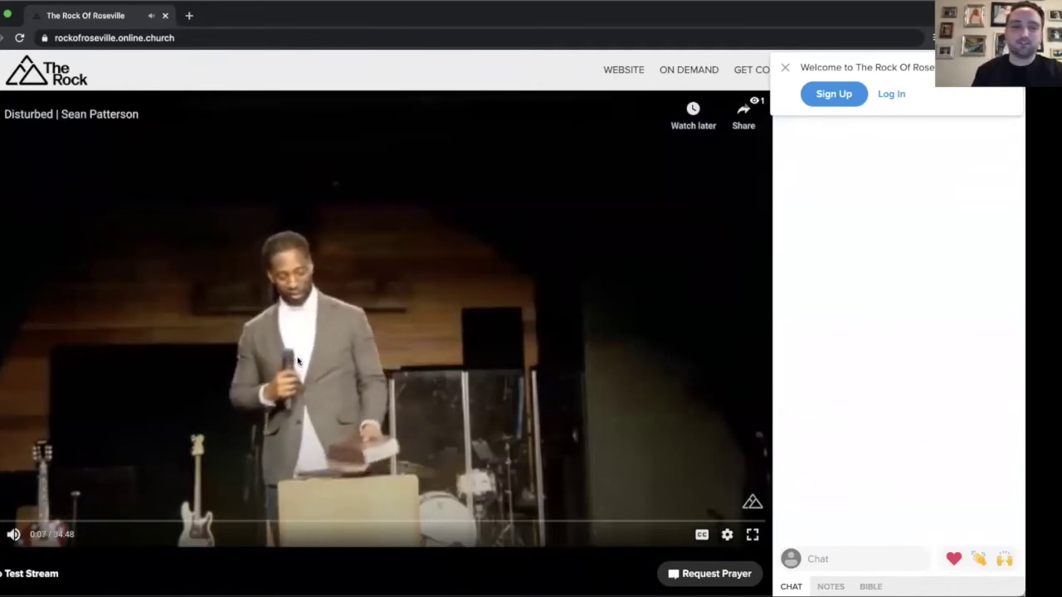
mouse_move(13, 535)
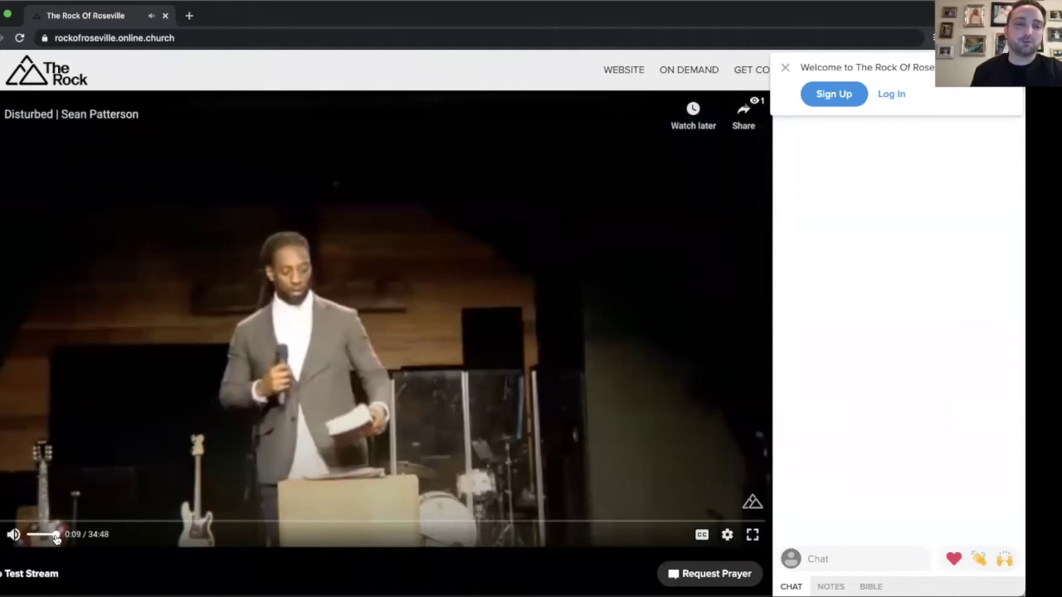
drag(56, 535, 35, 535)
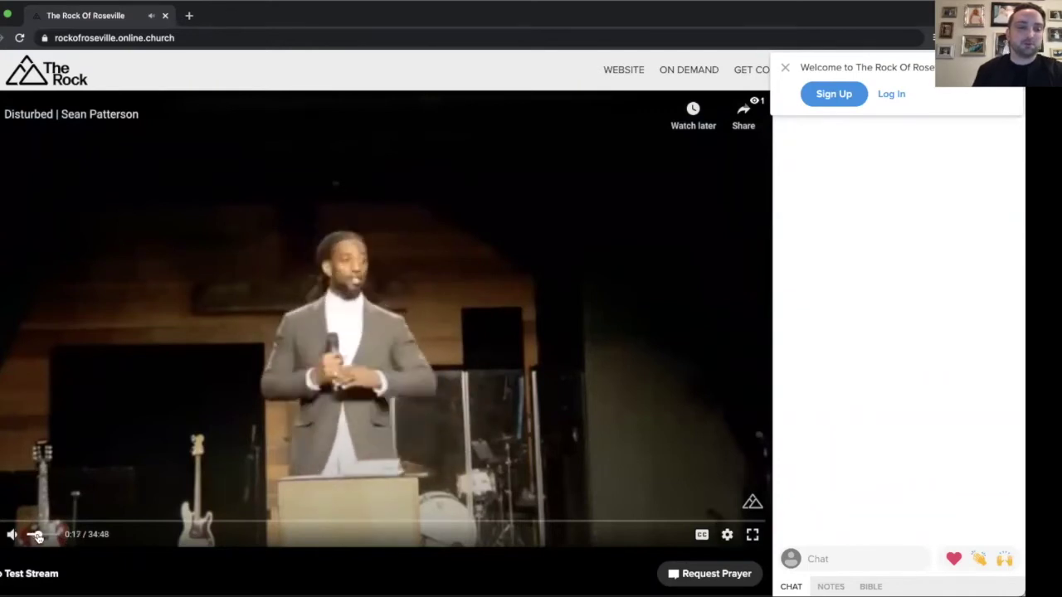
drag(39, 537, 33, 537)
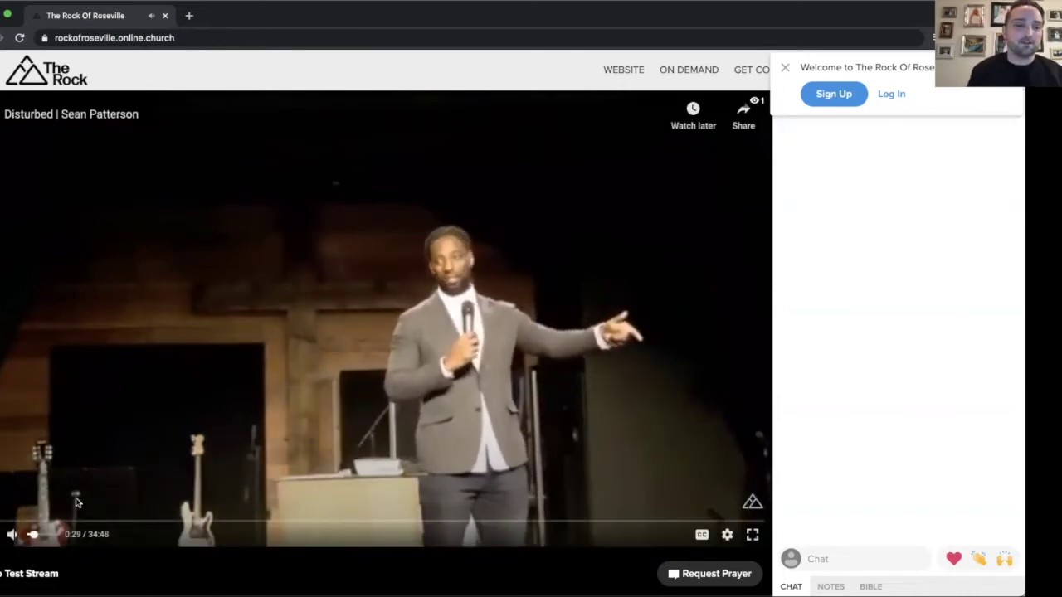
click(31, 535)
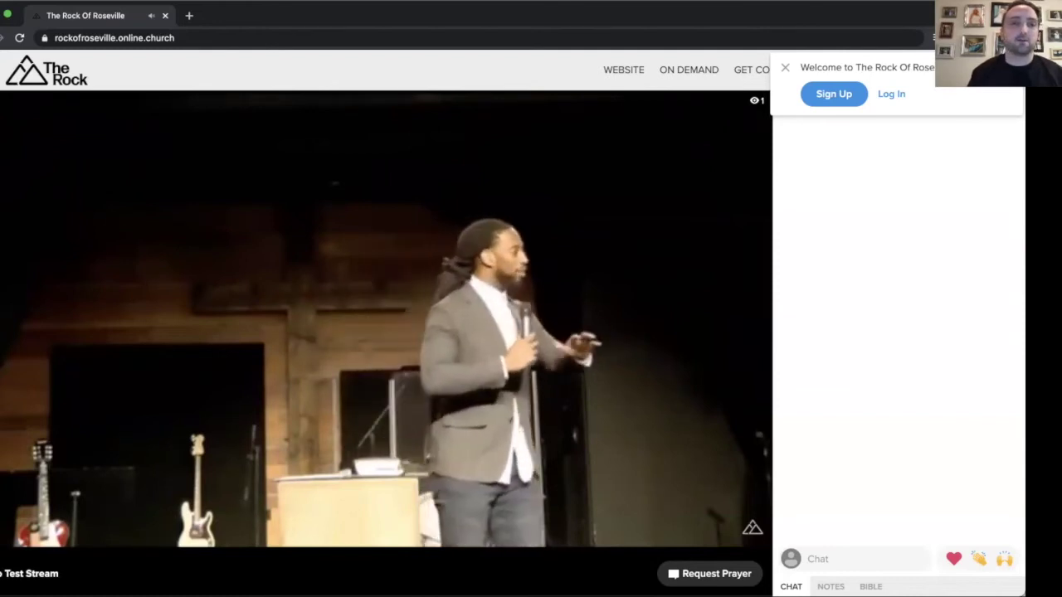
mouse_move(374, 388)
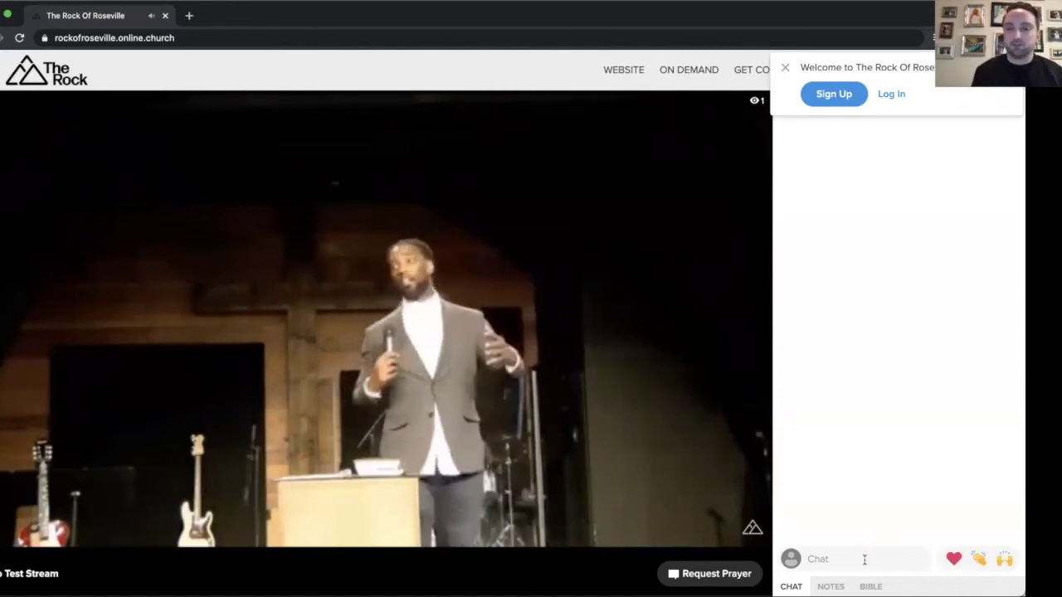
- Post 'Hi! Good to see everyone.' in the chat under a newly entered guest chat name
click(864, 560)
text(Hi!)
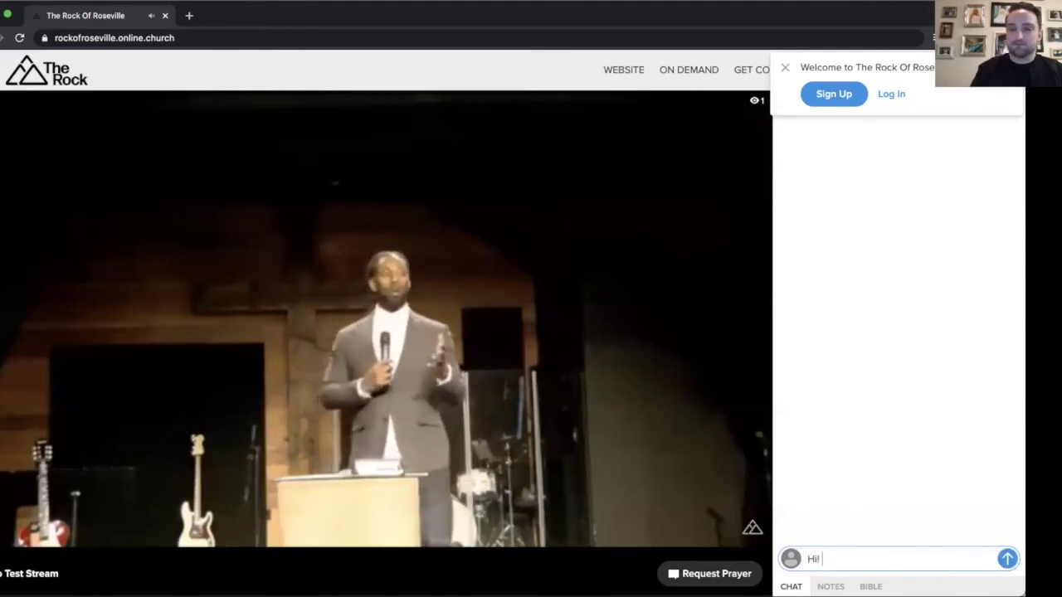
text( Welc)
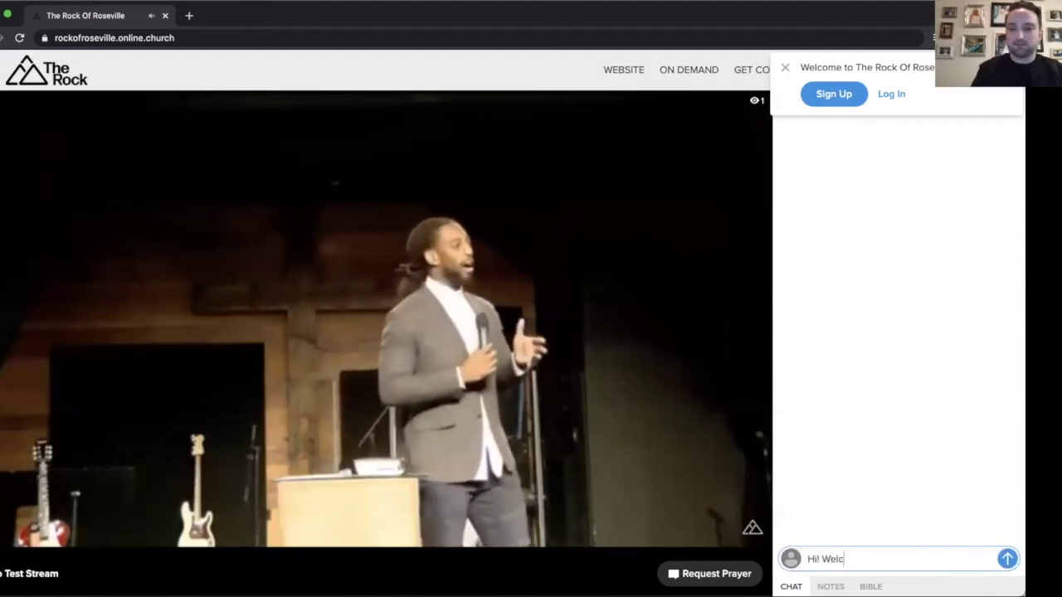
text(om)
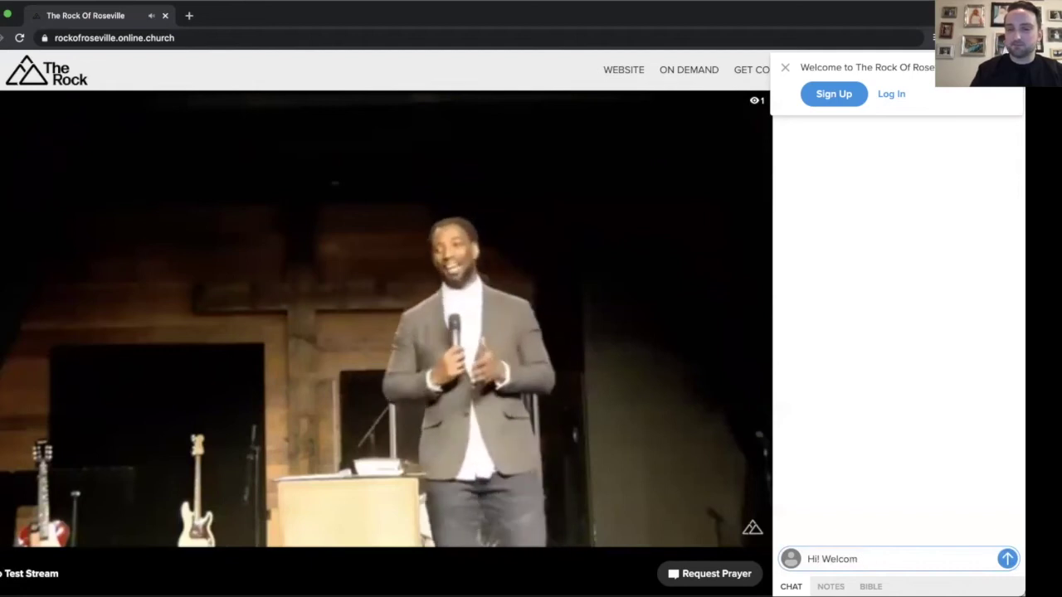
key(BackSpace)
key(BackSpace)
key(BackSpace)
key(BackSpace)
key(BackSpace)
key(BackSpace)
text(G)
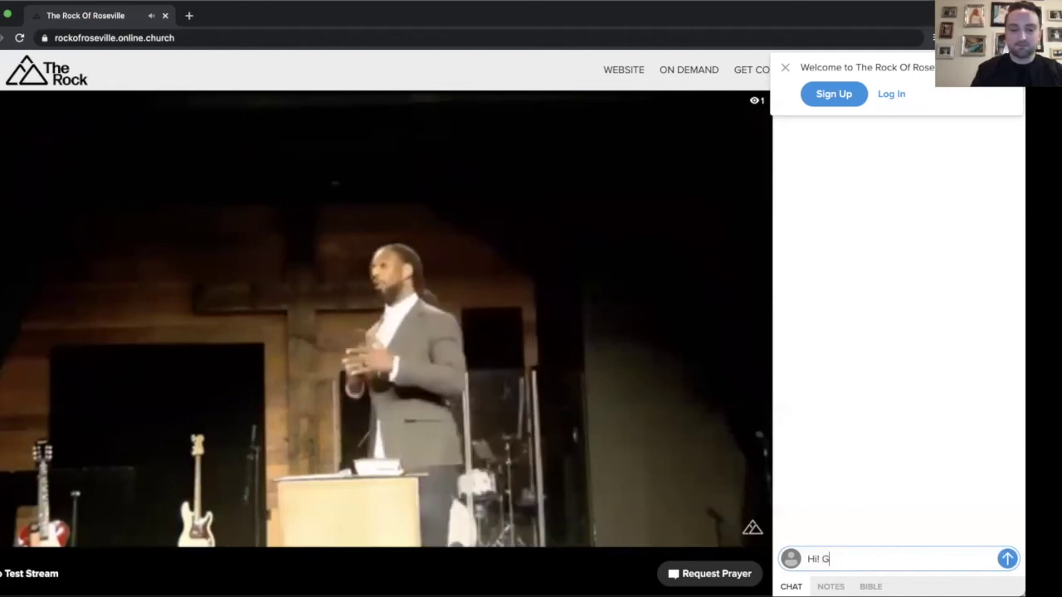
text(ood to see ee)
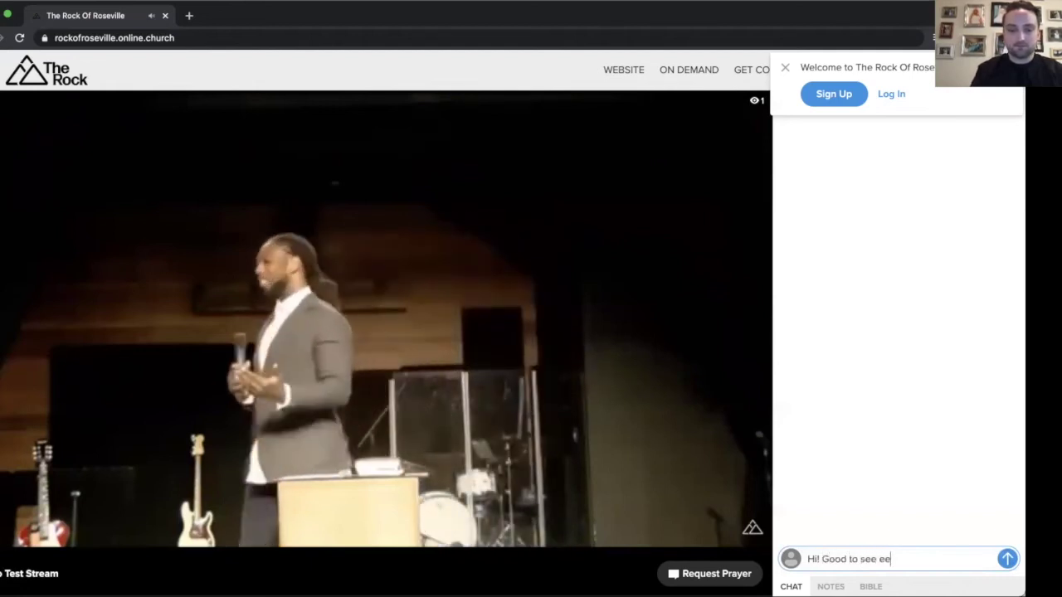
key(BackSpace)
text(veryo)
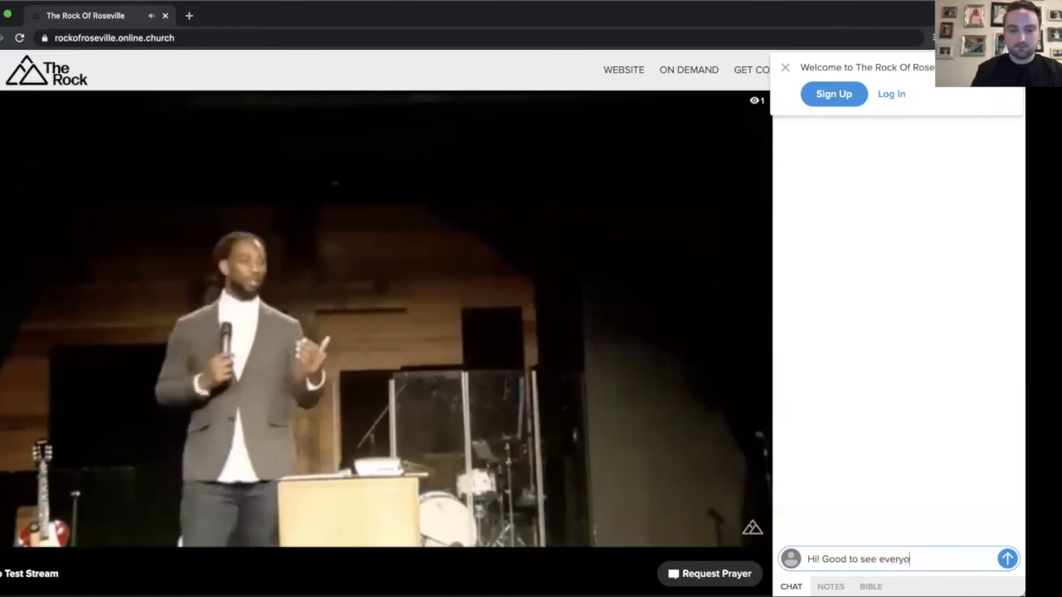
text(ne.)
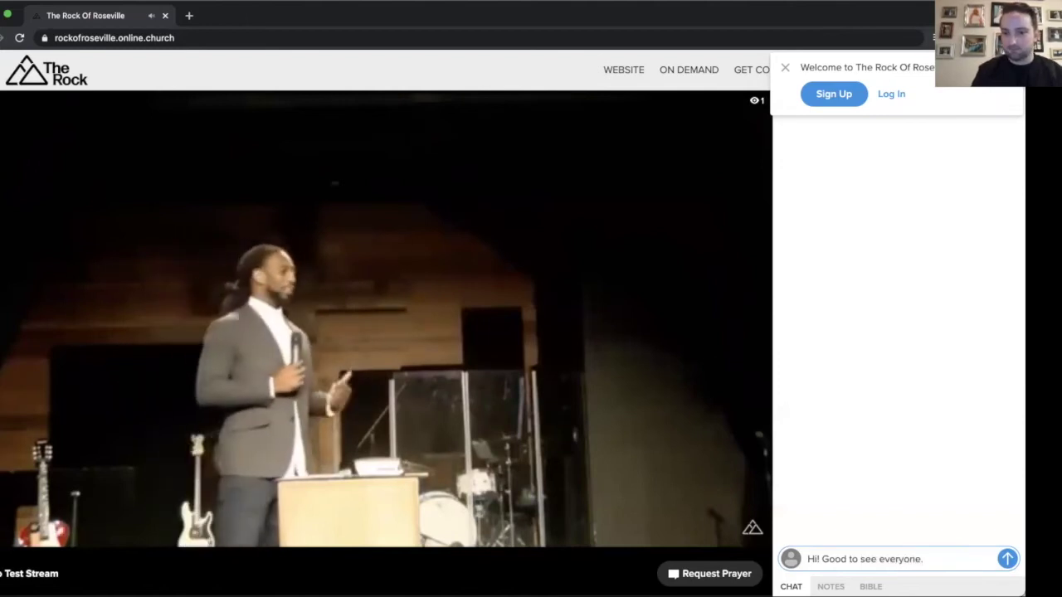
key(Return)
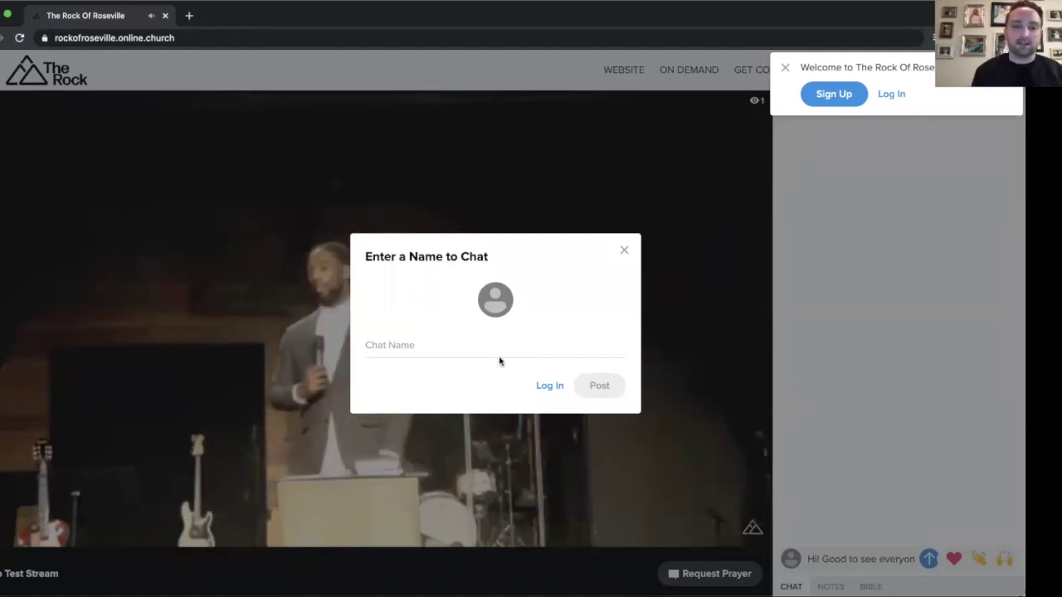
click(467, 344)
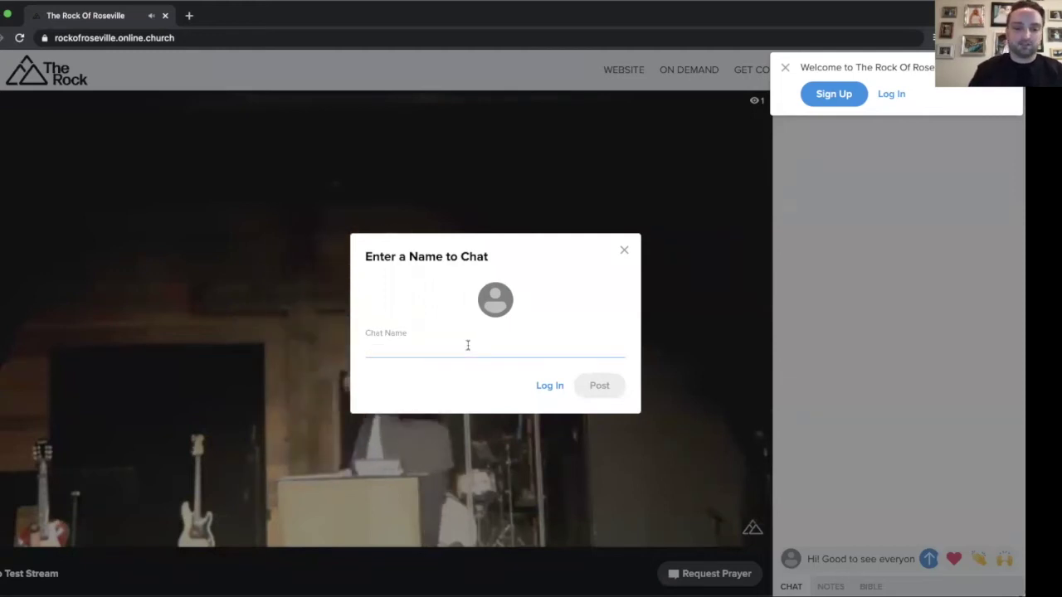
text(Nick C)
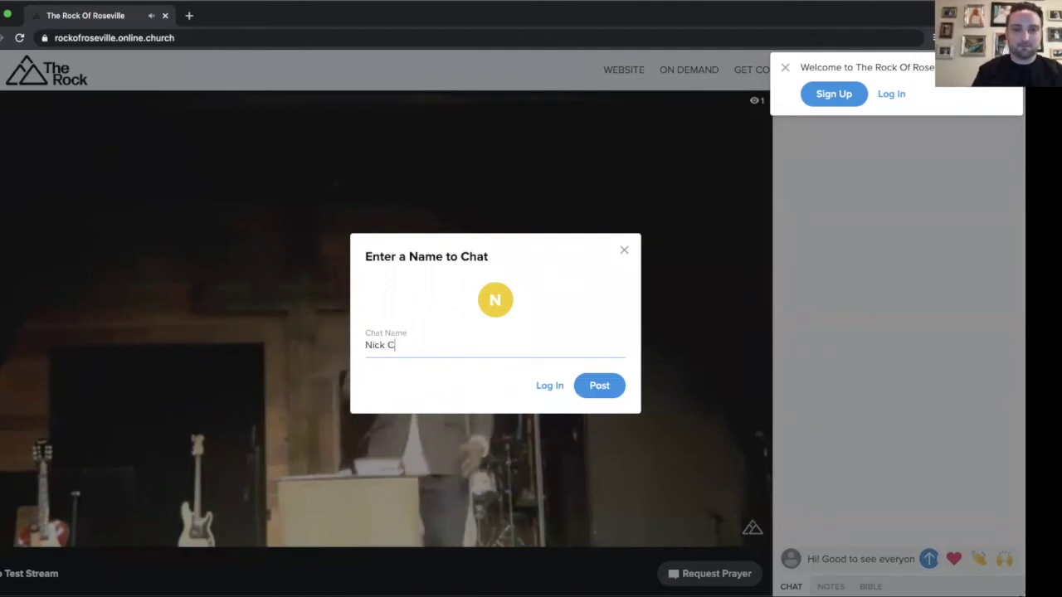
text(.)
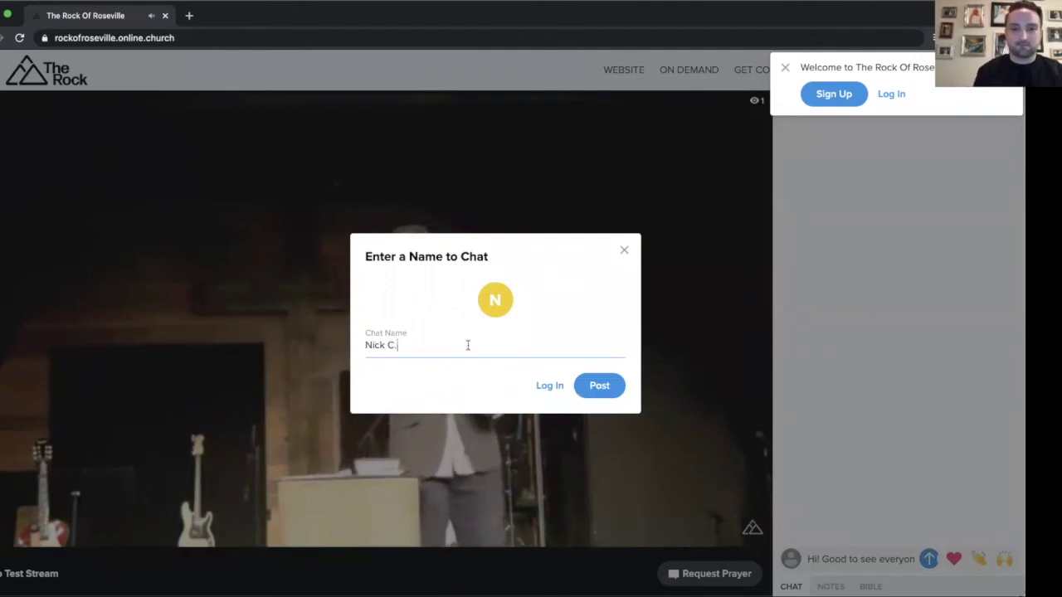
click(594, 385)
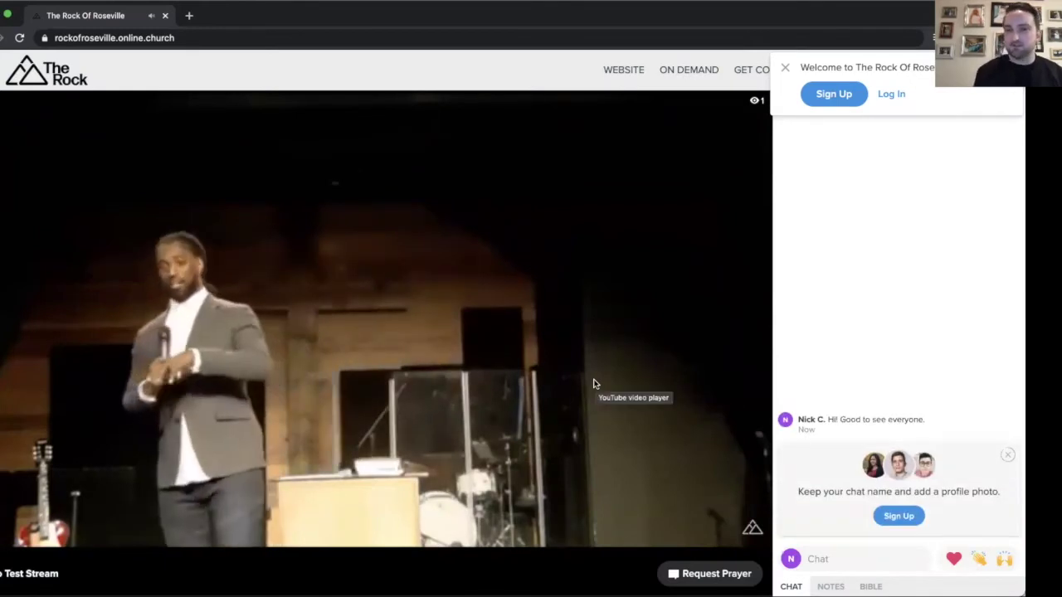
- Close the Welcome sign-up panel and mute the sermon audio with the player's speaker icon
click(784, 67)
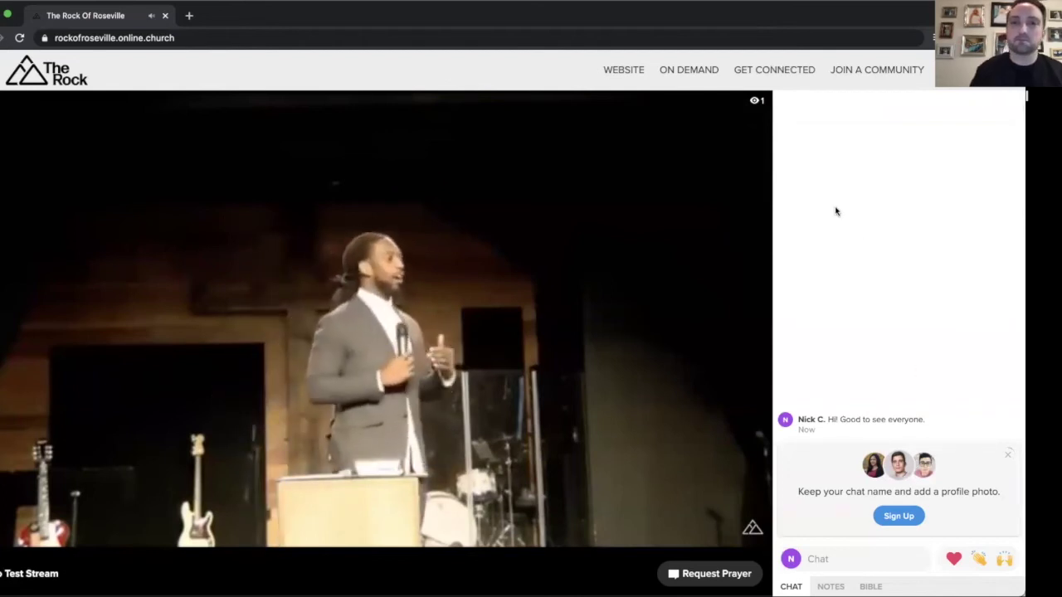
mouse_move(276, 451)
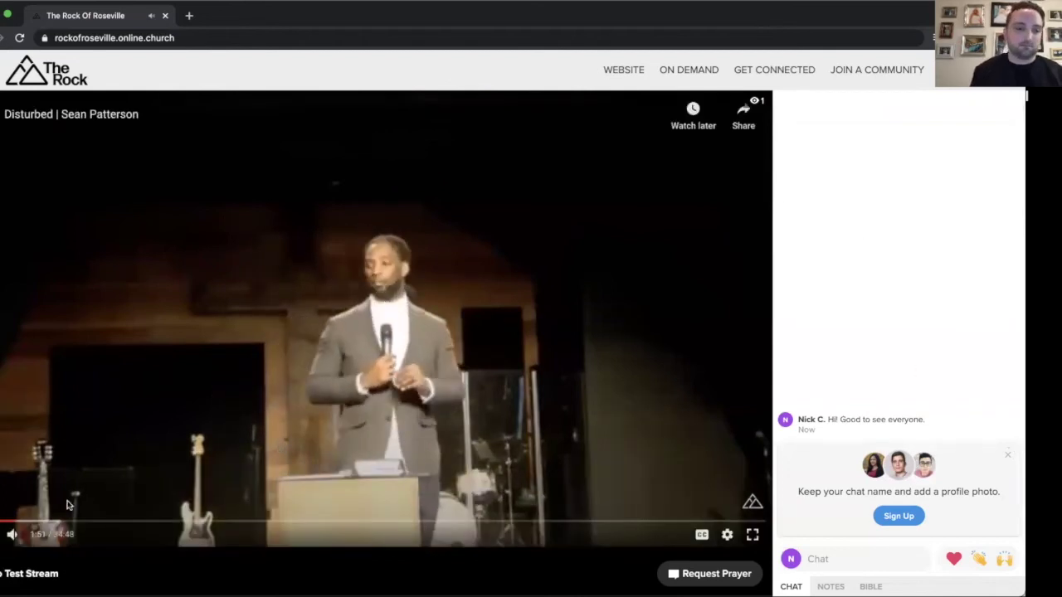
mouse_move(12, 534)
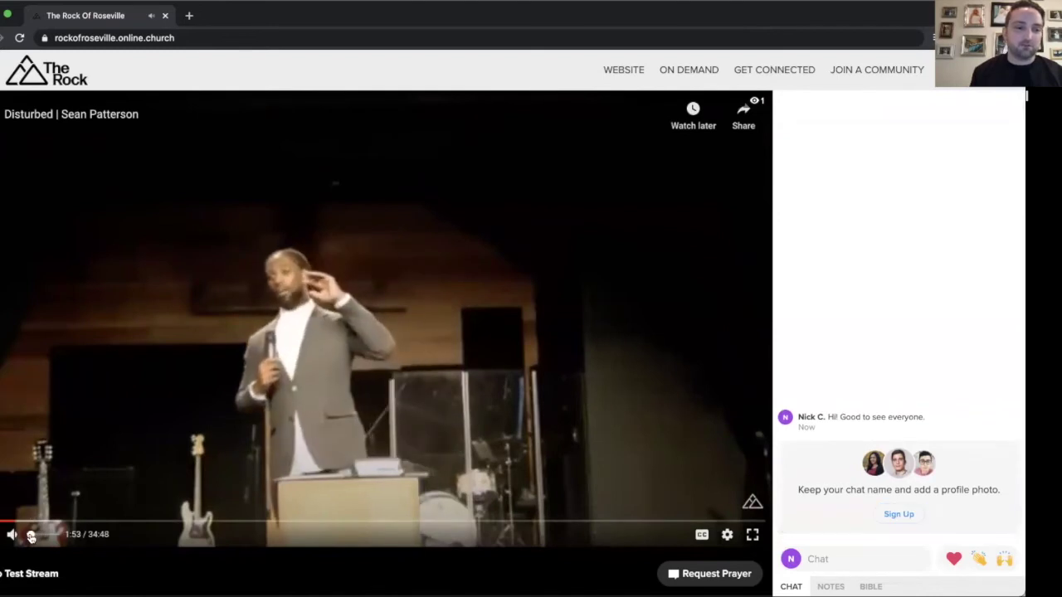
click(23, 536)
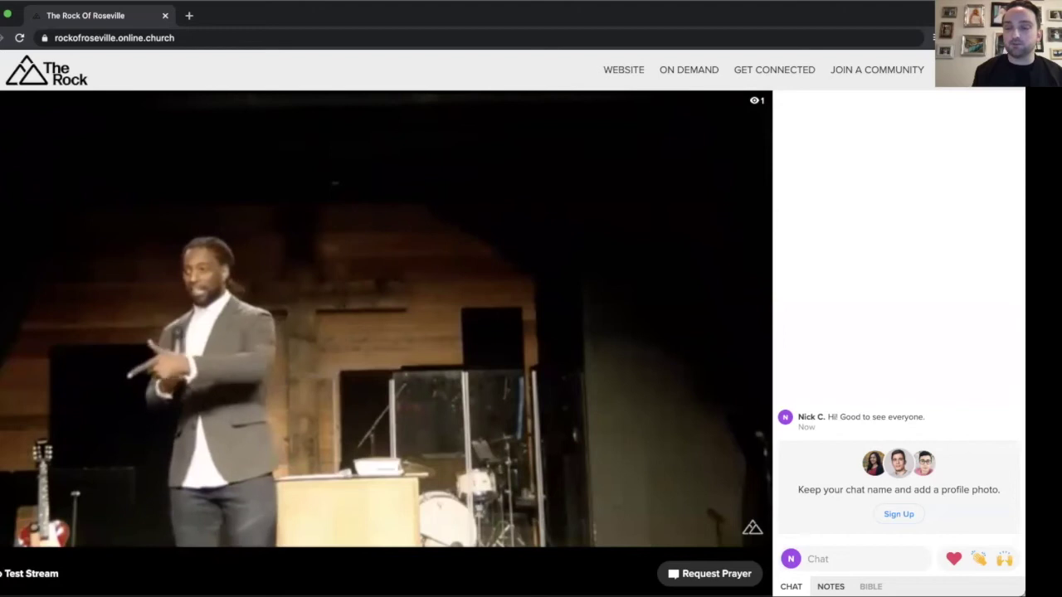
- Read through the Disturbed sermon notes on Mark 5:1-20, then return the side panel to chat
click(830, 587)
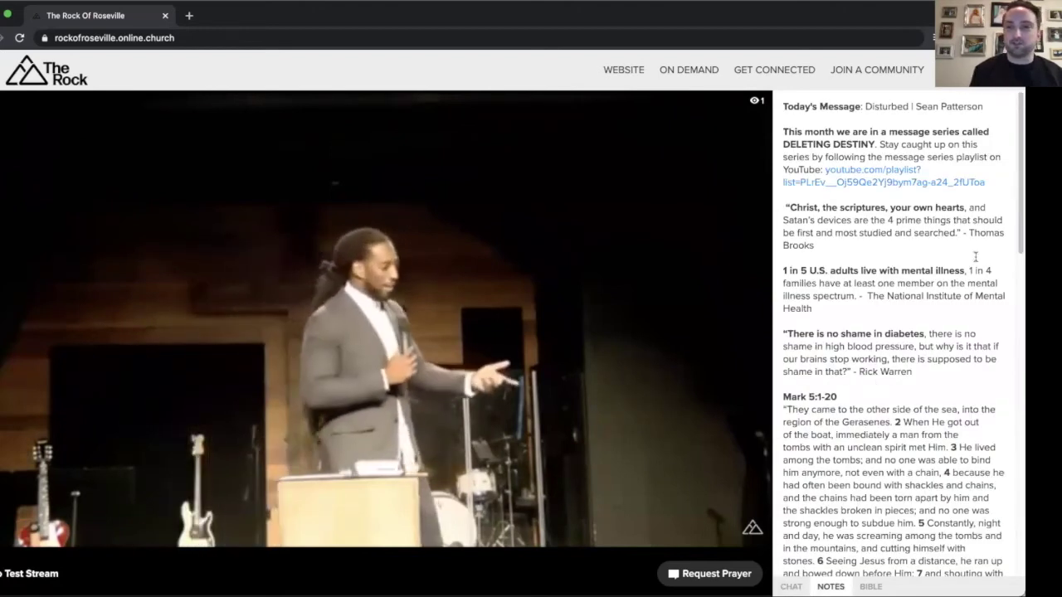
drag(784, 106, 942, 122)
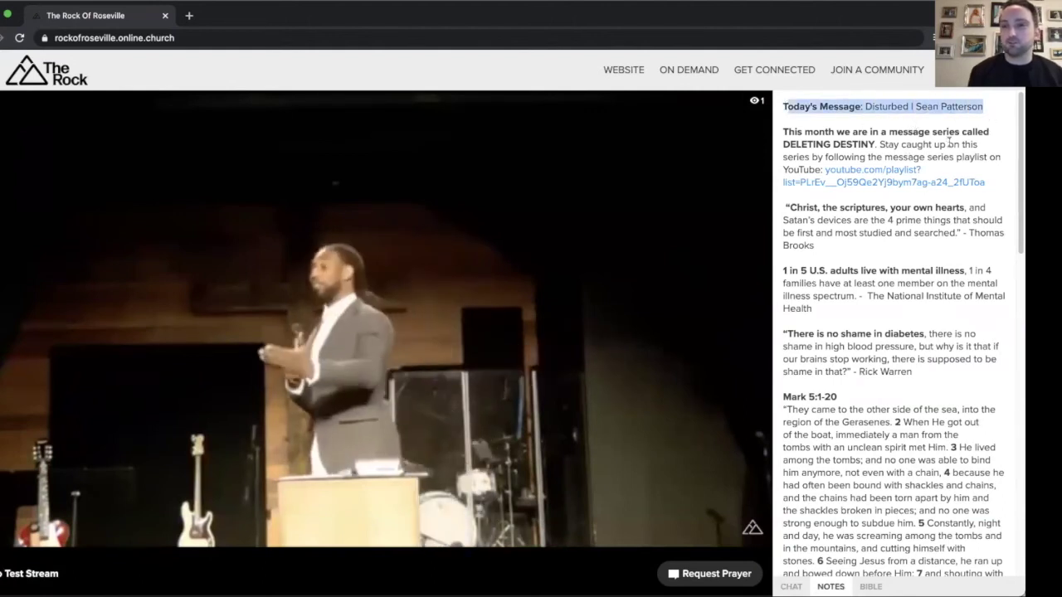
click(870, 200)
scroll(870, 199, down, 1)
scroll(870, 199, up, 1)
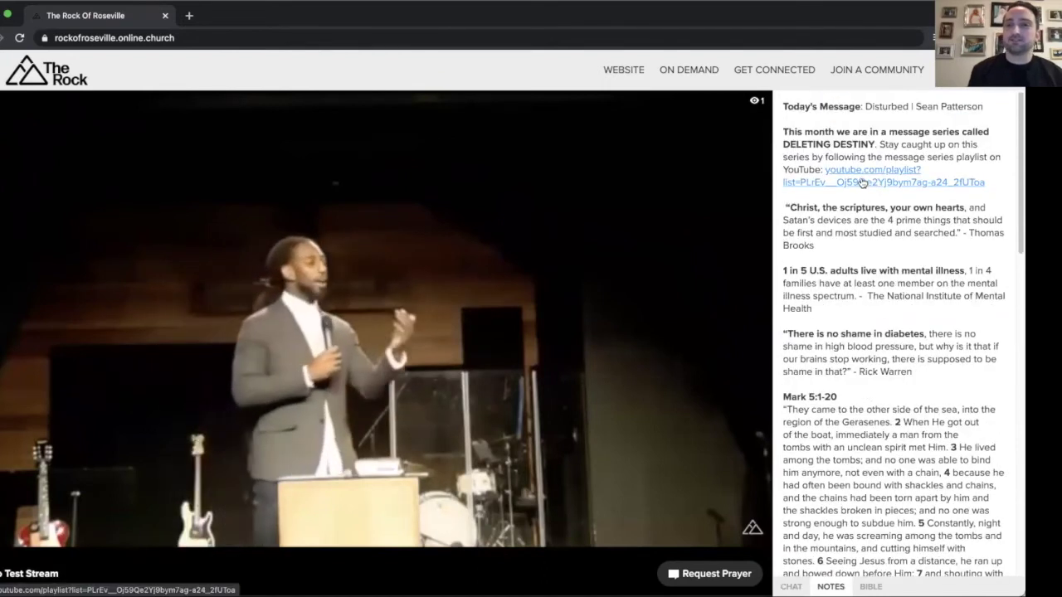
scroll(879, 199, down, 1)
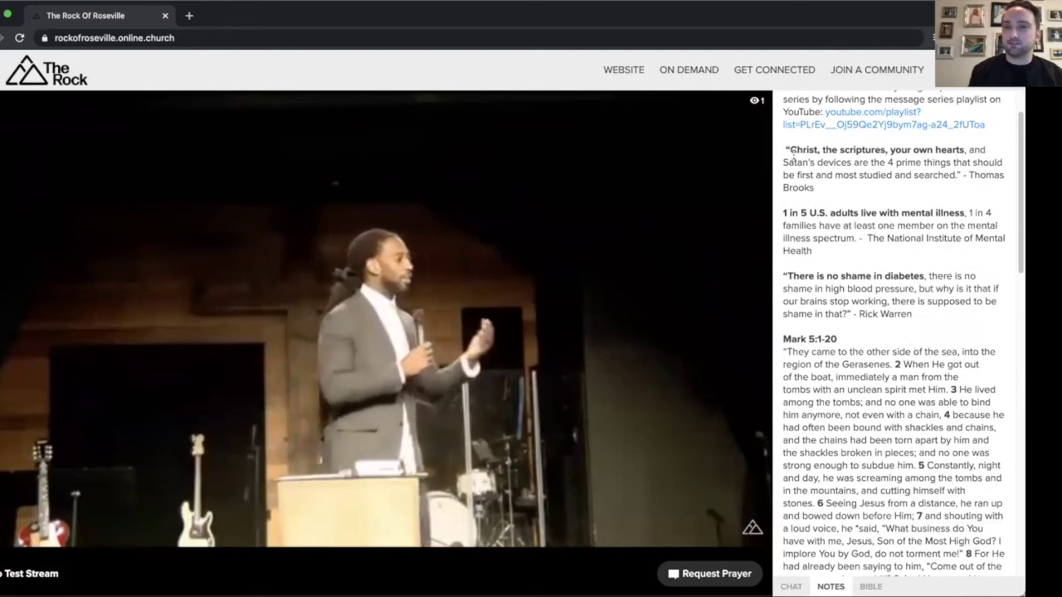
scroll(793, 155, down, 3)
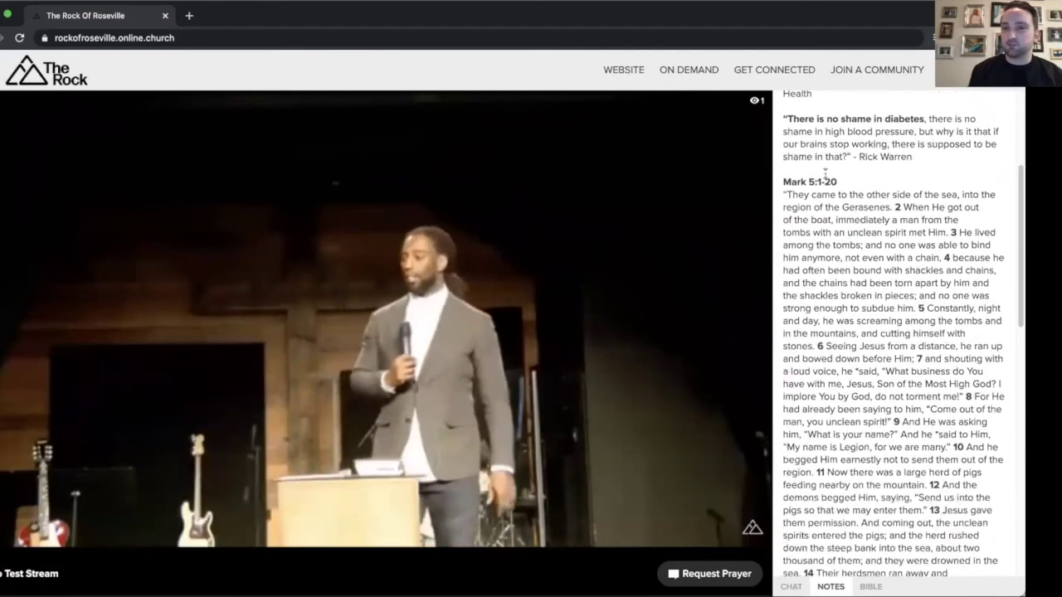
scroll(825, 175, down, 10)
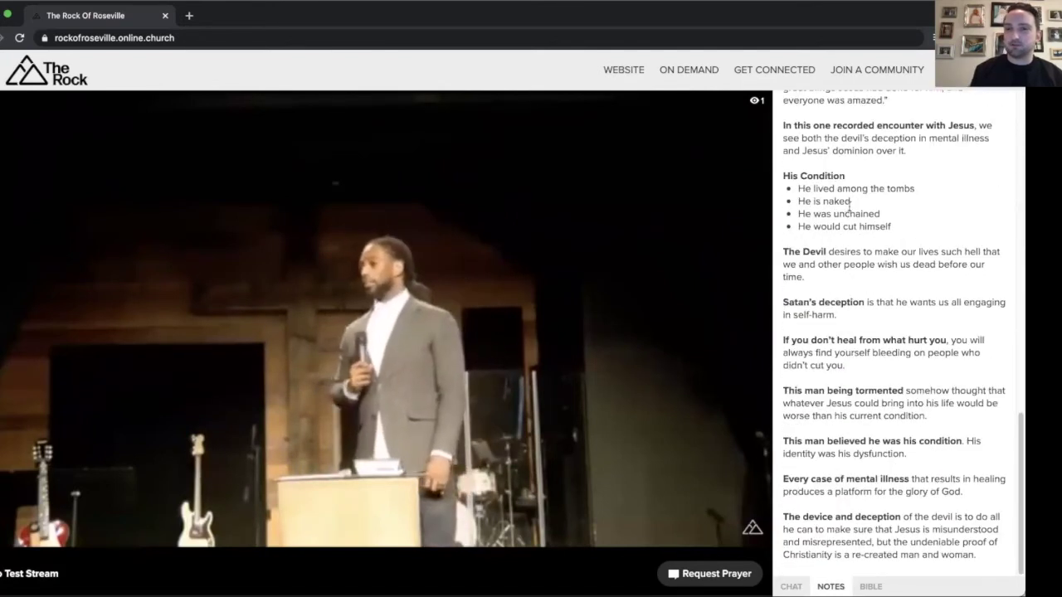
scroll(870, 232, up, 15)
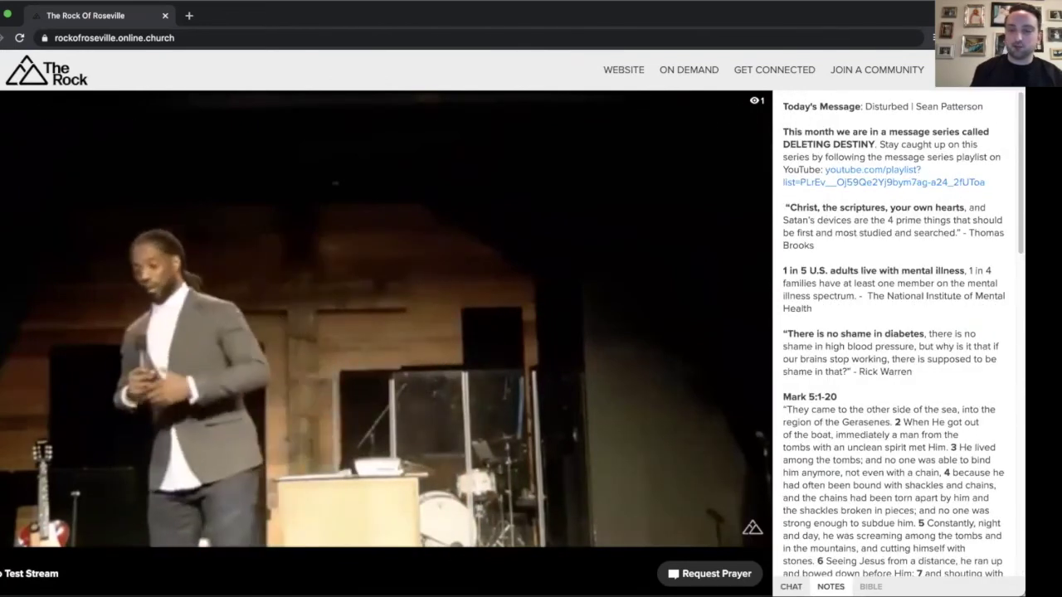
click(791, 586)
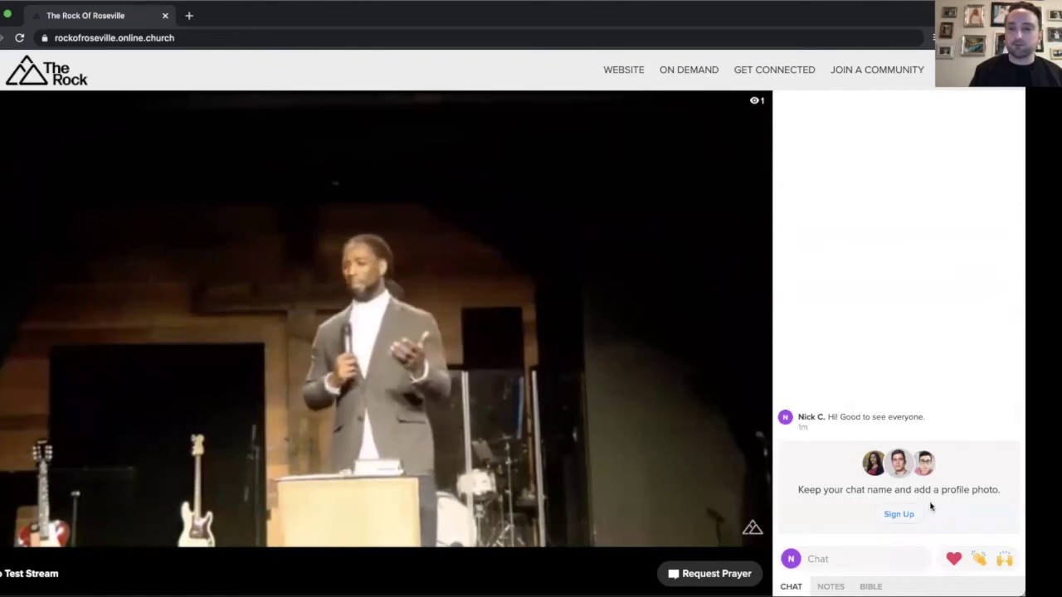
- Register a Church Online chat account with a chat name, e-mail address and password
click(899, 514)
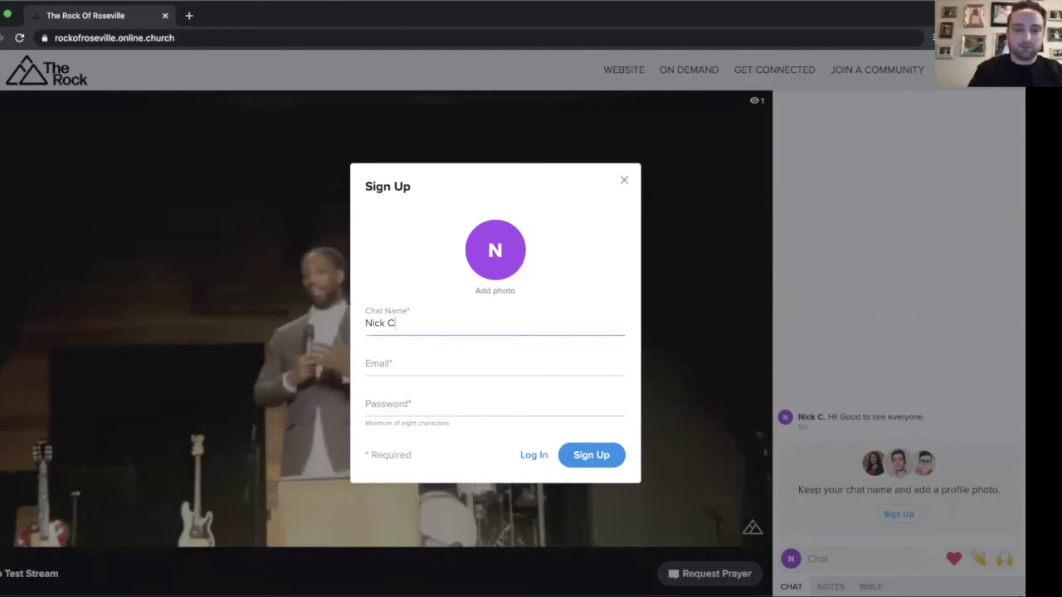
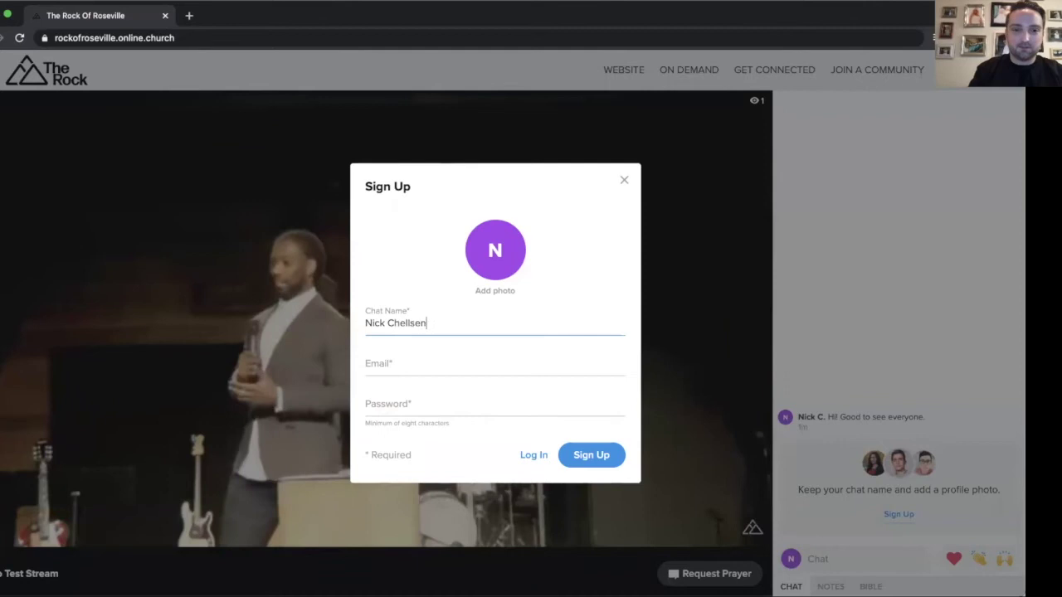
click(441, 365)
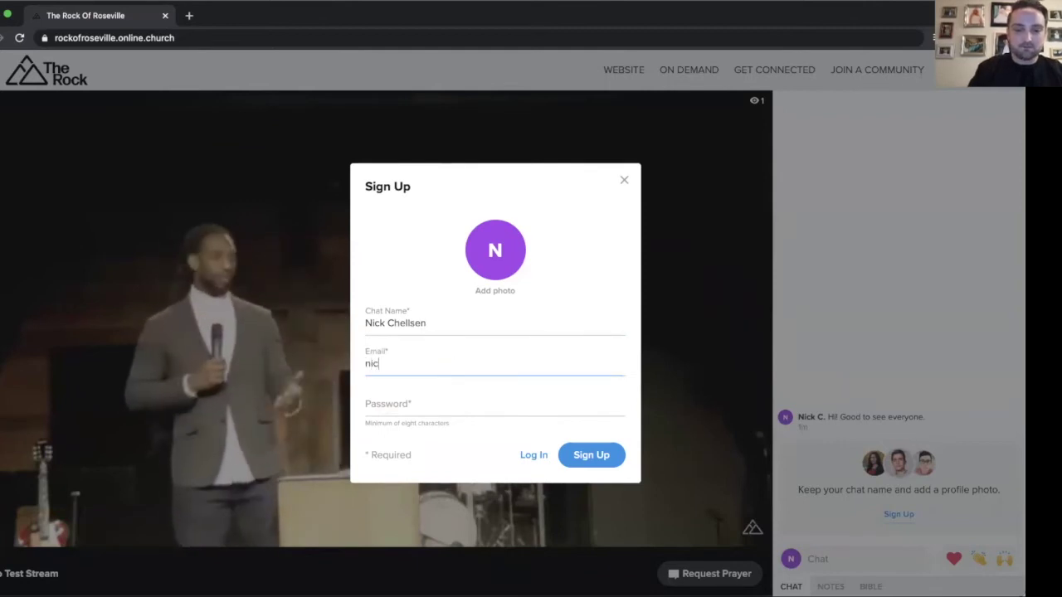
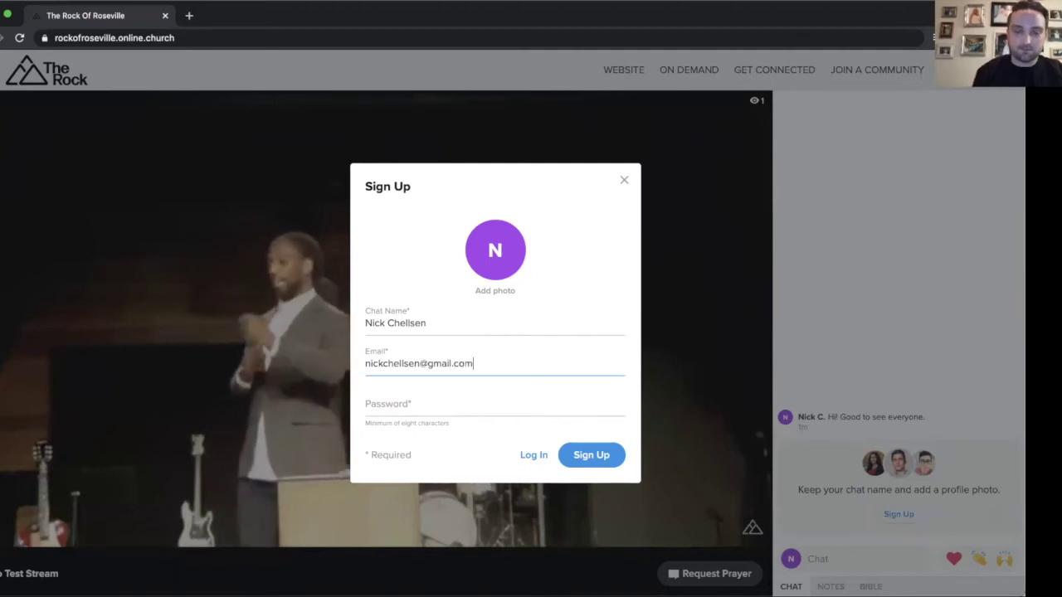
click(432, 407)
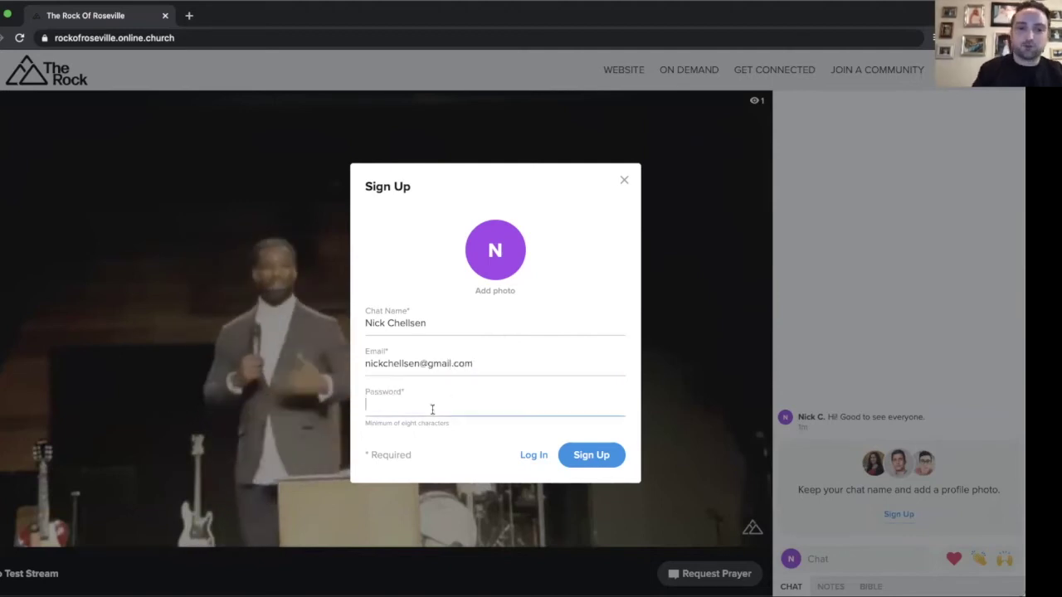
text(******)
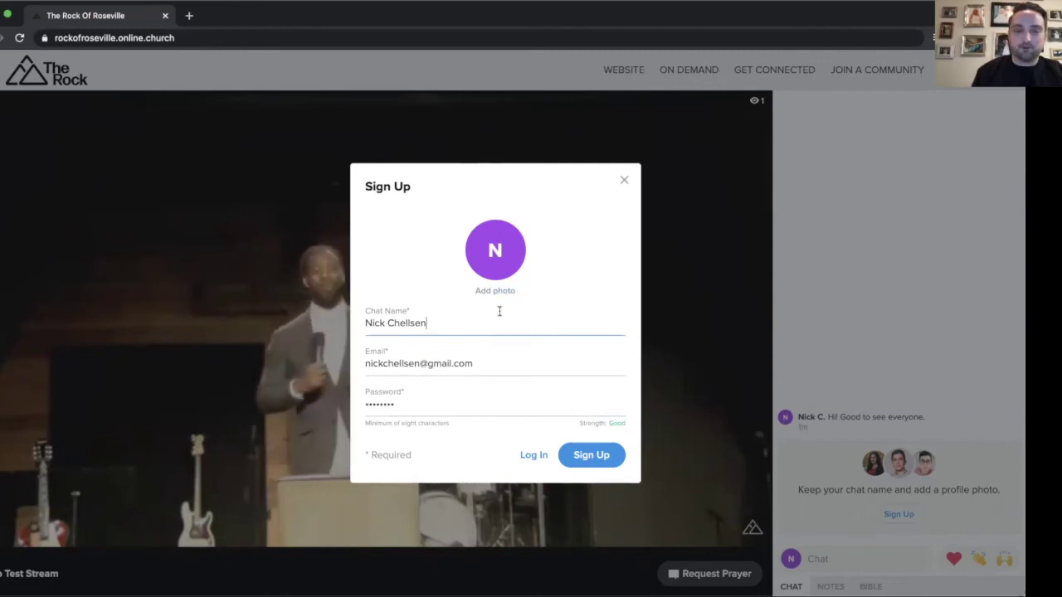
click(591, 455)
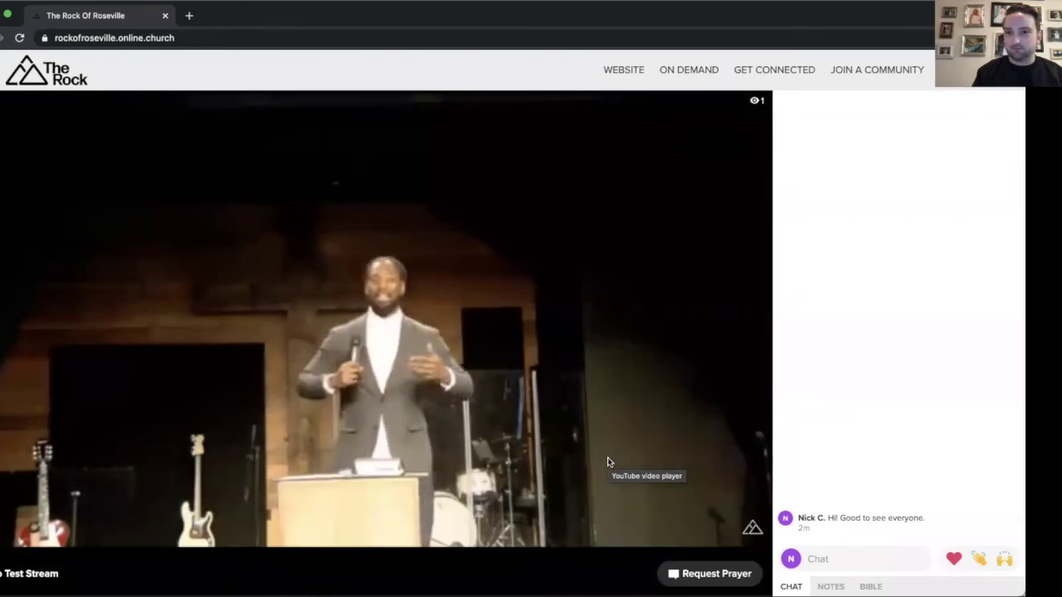
- Wait for the stream page to reload with the sermon playing past 4:23 and no sign-up prompt
mouse_move(614, 390)
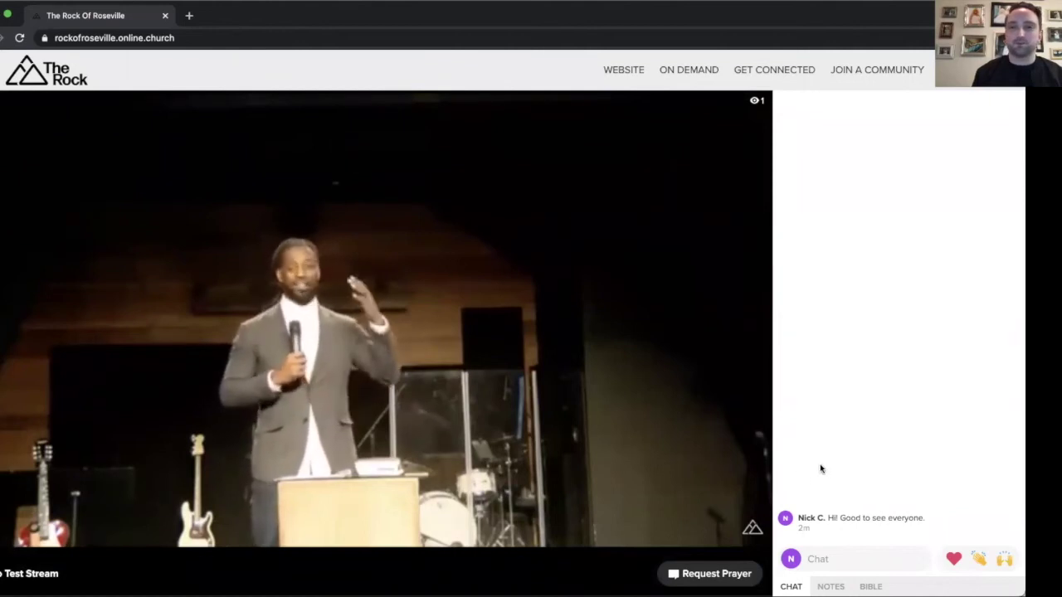
mouse_move(257, 402)
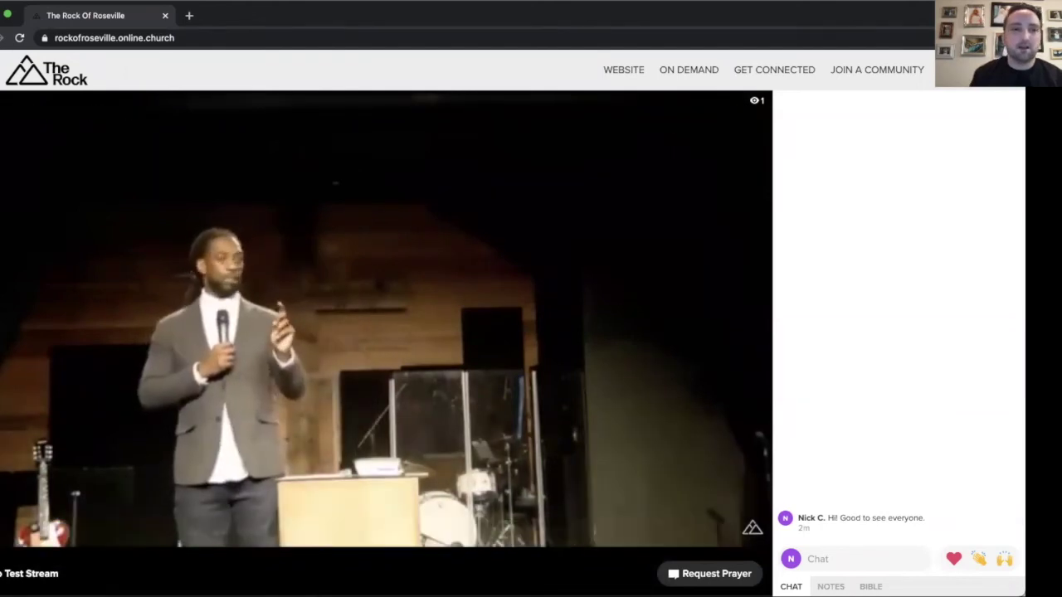
mouse_move(326, 136)
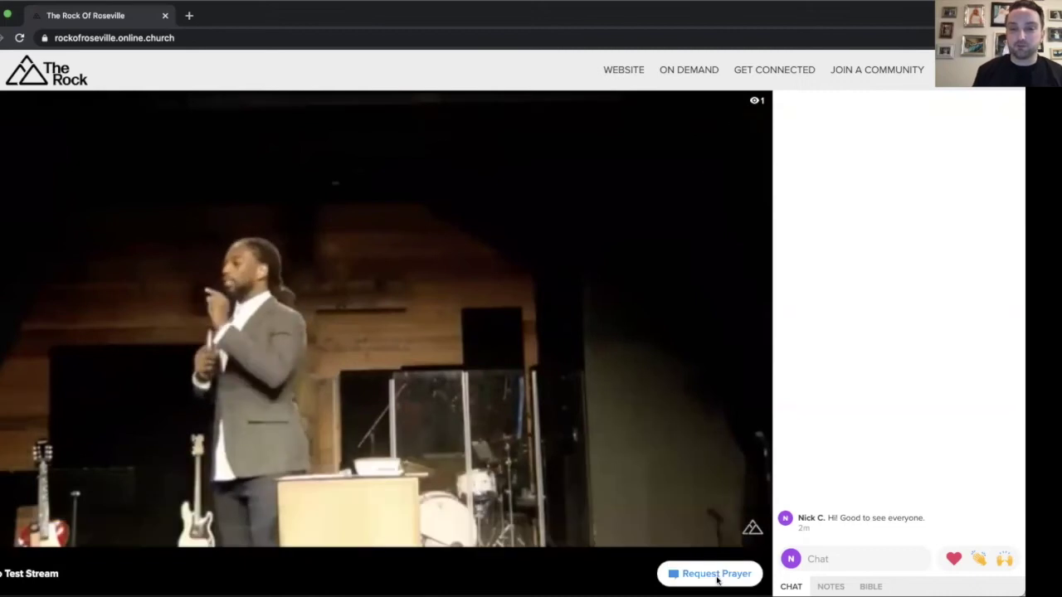
- Request a private prayer chat and, once a staff member joins, start a message in it
click(741, 575)
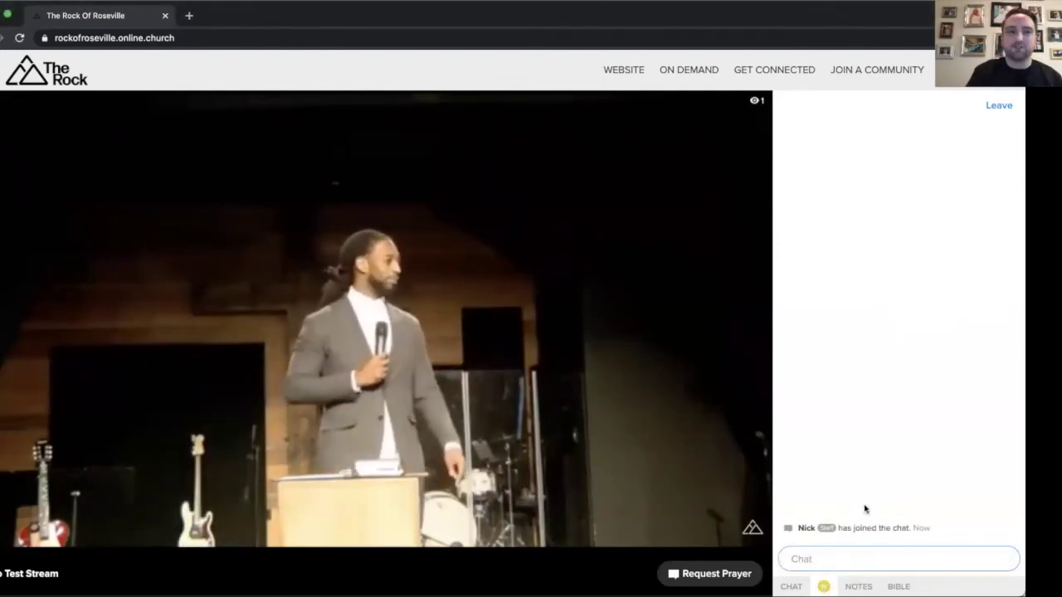
drag(797, 528, 835, 532)
click(844, 558)
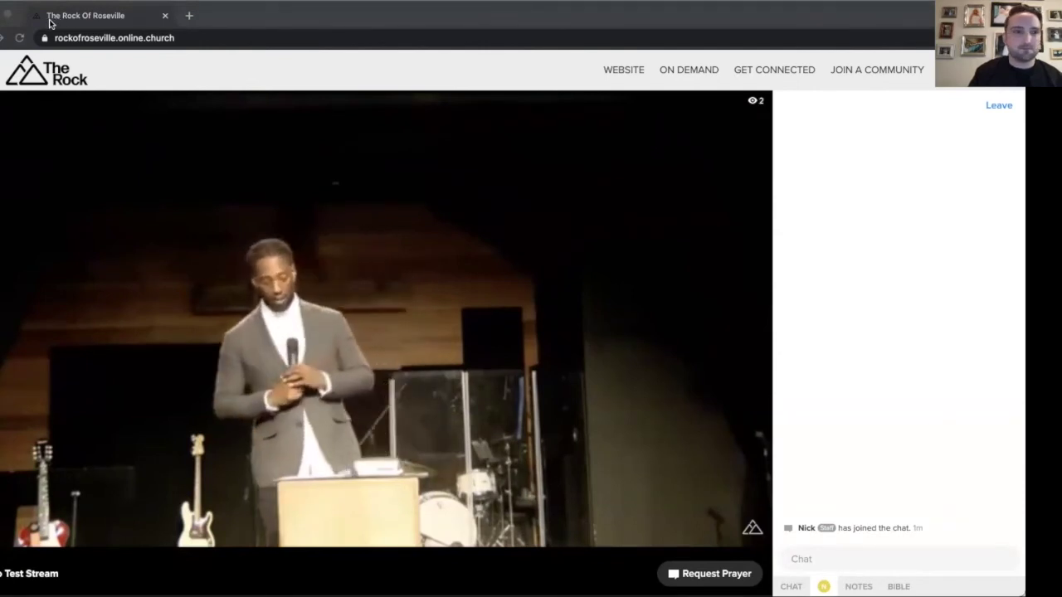
- Open the host's Get Connected form from the 'New to The Rock?' message, then close its tab
click(786, 562)
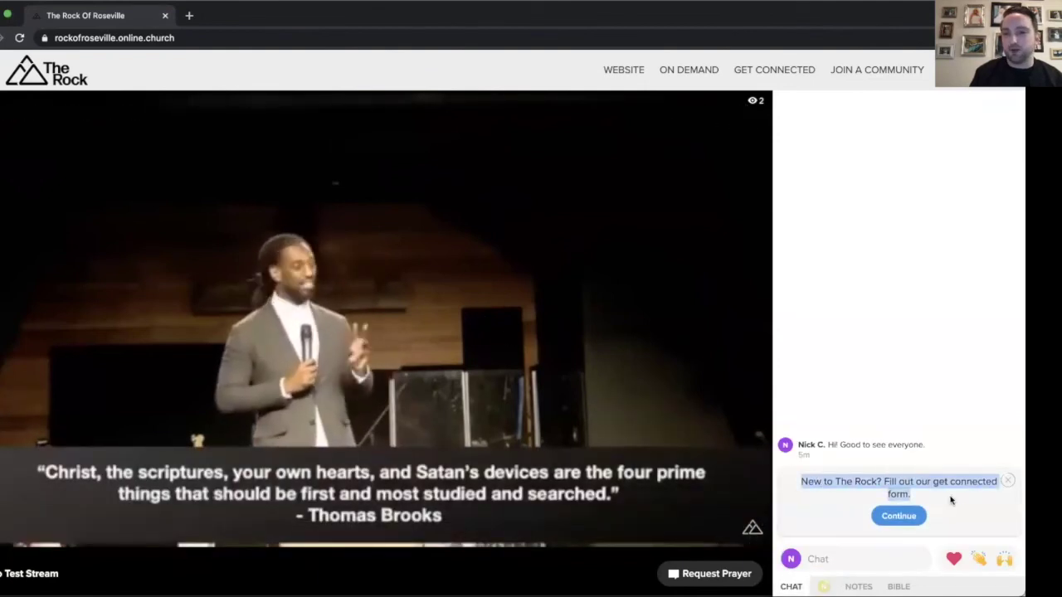
click(903, 516)
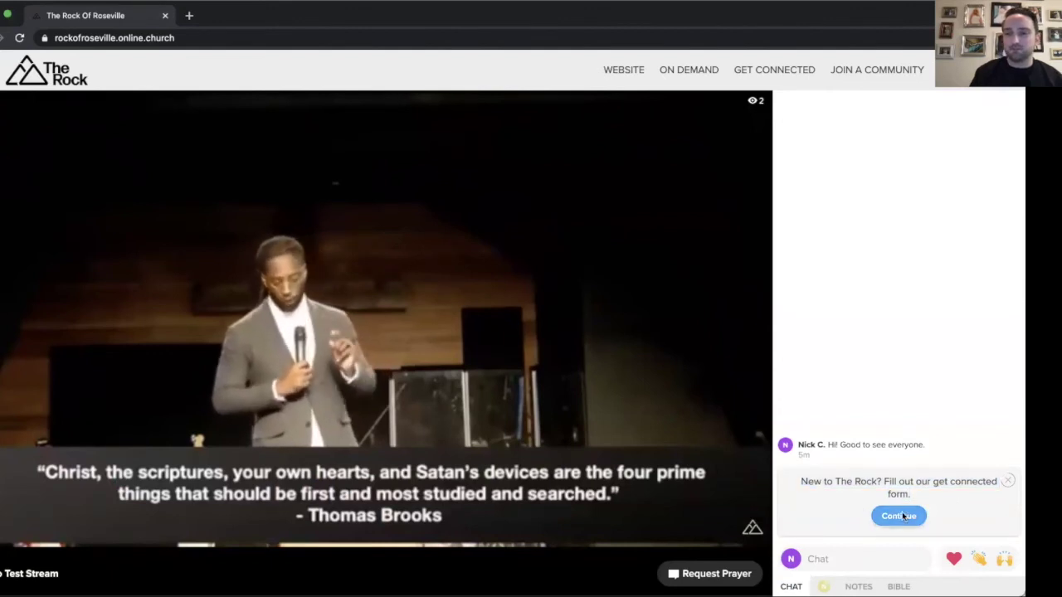
click(903, 517)
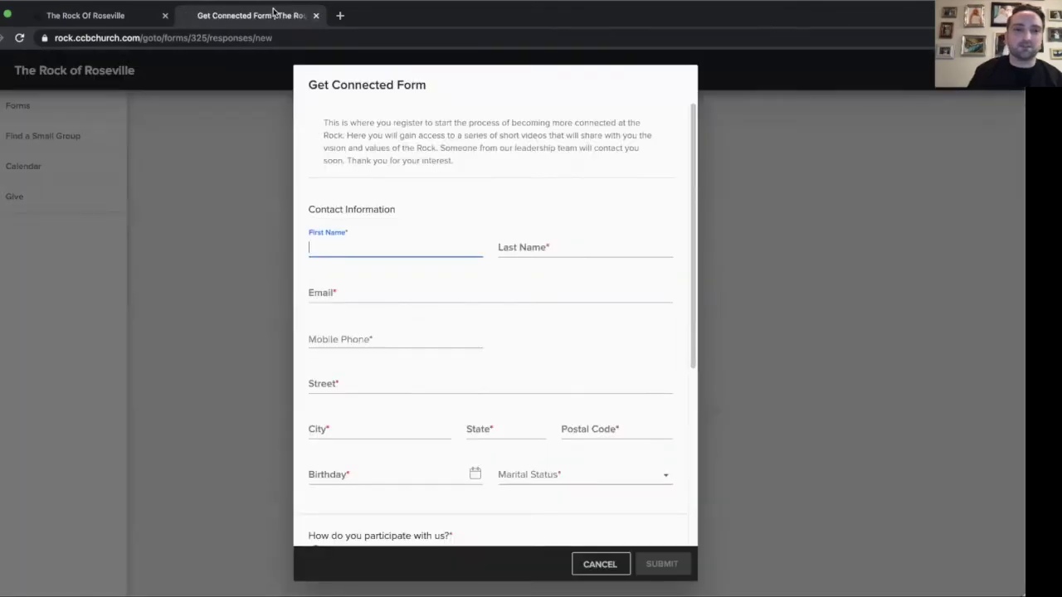
click(315, 15)
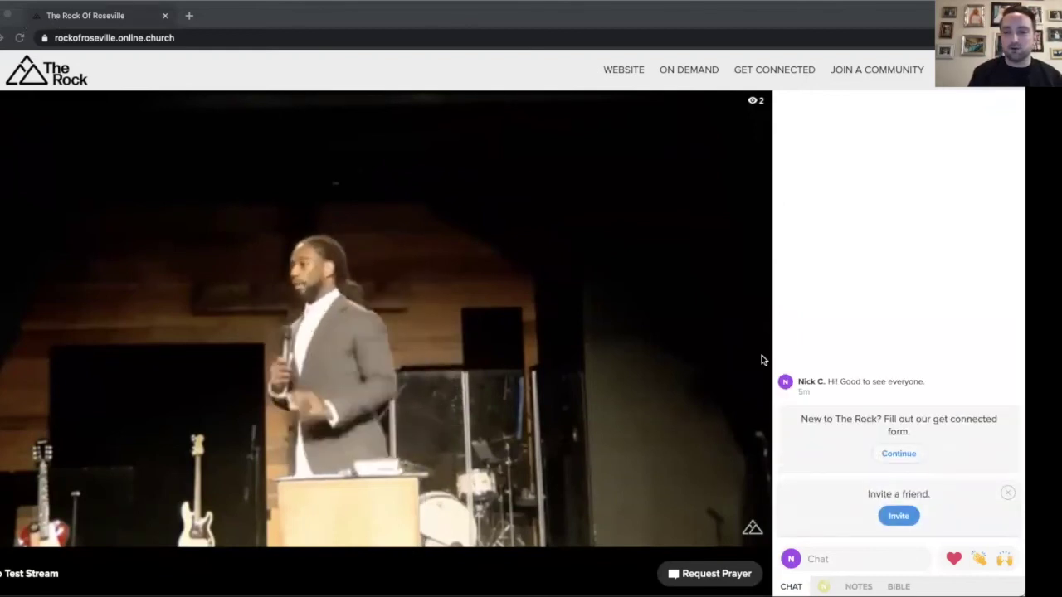
- Open the Invite a friend Share dialog with Facebook, Twitter, Email and Copy URL options
click(899, 516)
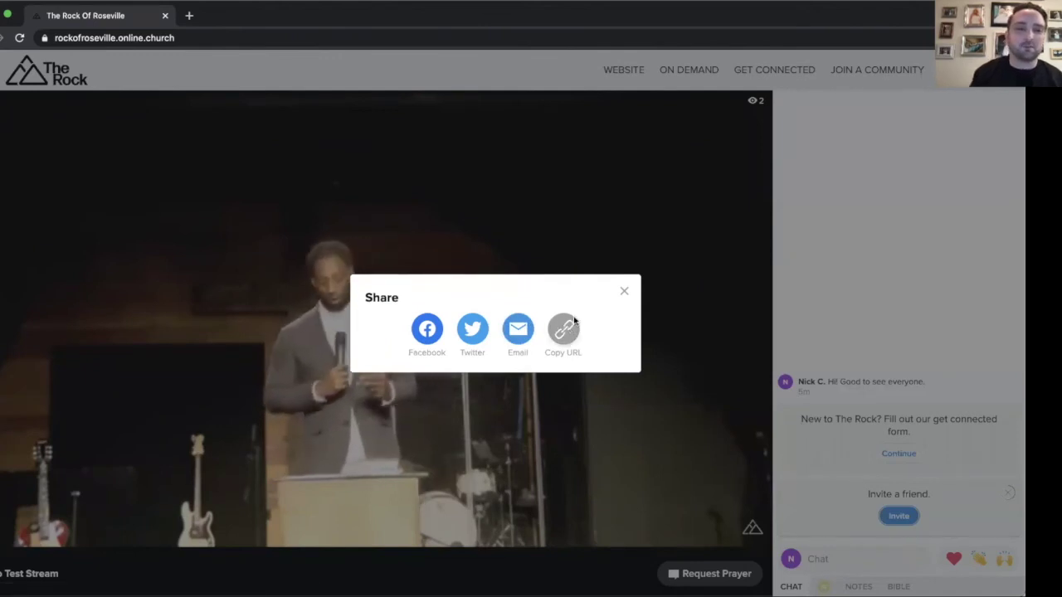
- Close the Share dialog, returning to the sermon stream beside the chat's Invite a friend prompt
click(624, 291)
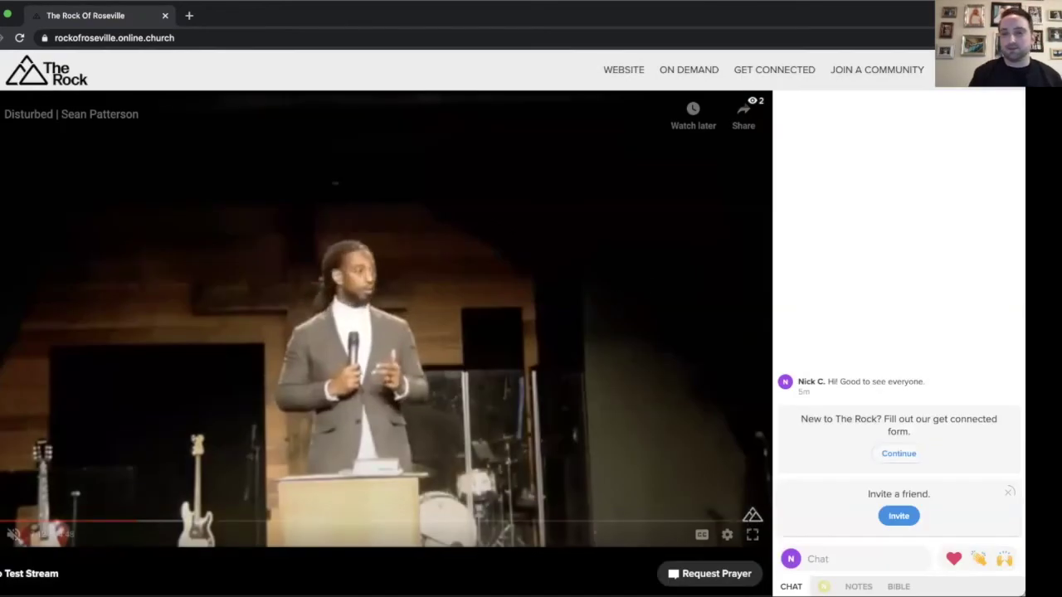